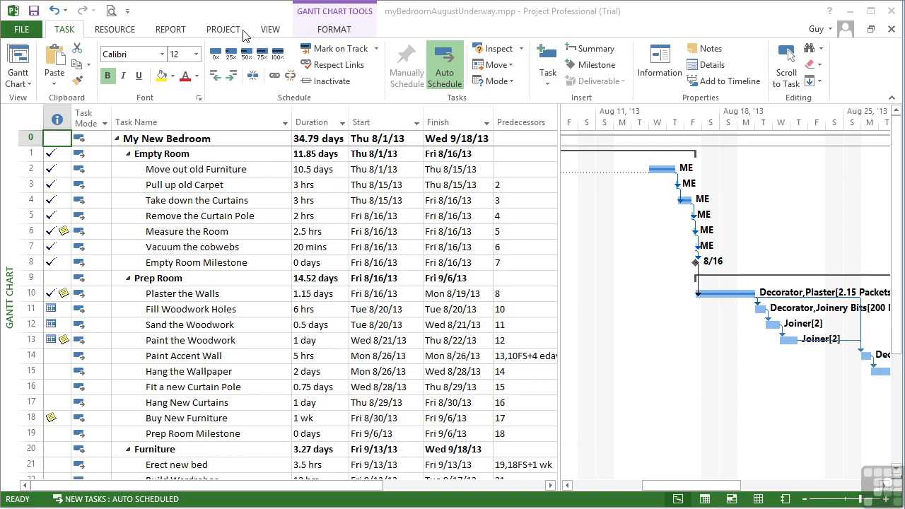
Show the Report ribbon's report commands for the myBedroomAugustUnderway bedroom schedule.
click(170, 29)
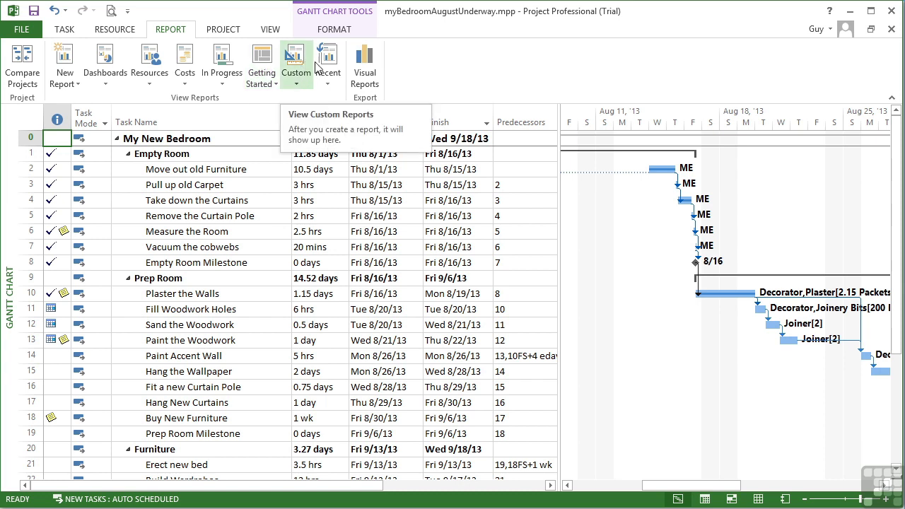
Open the Burndown dashboard showing Work and Task Burndown charts for 8/1/13 to 9/18/13.
click(106, 84)
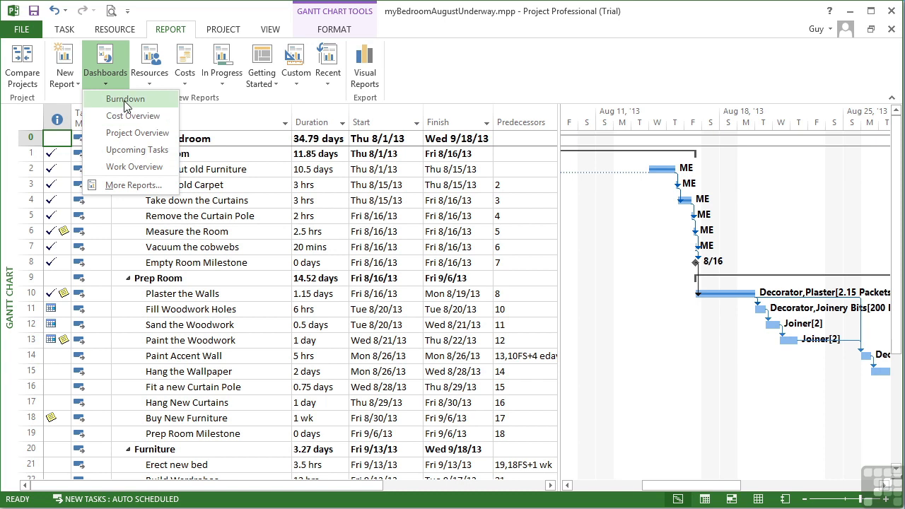
click(125, 103)
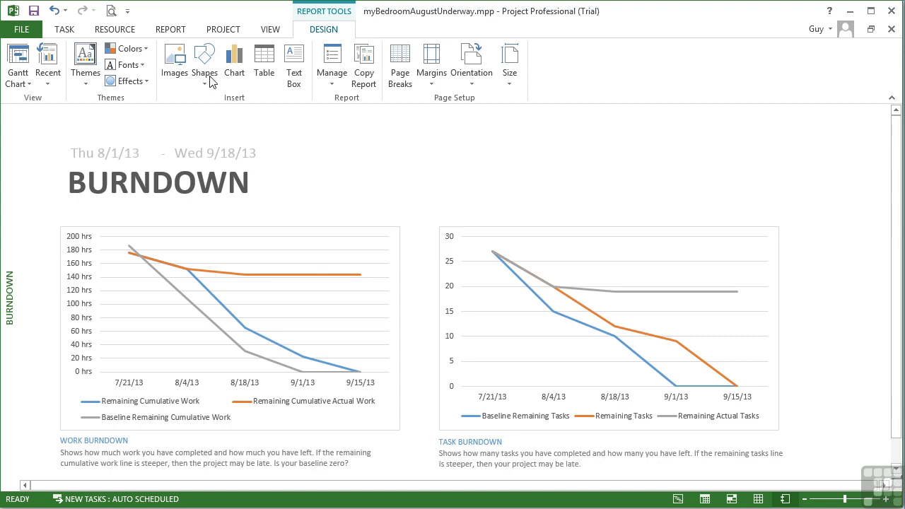
Open the Cost Overview dashboard and review its Cost Status table ($13,458.83 cost, 46% complete).
click(176, 34)
click(101, 83)
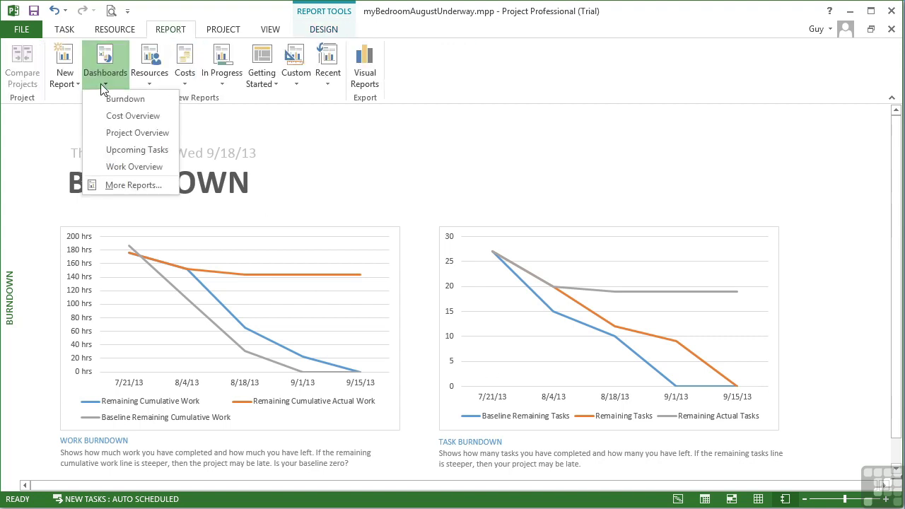
click(125, 117)
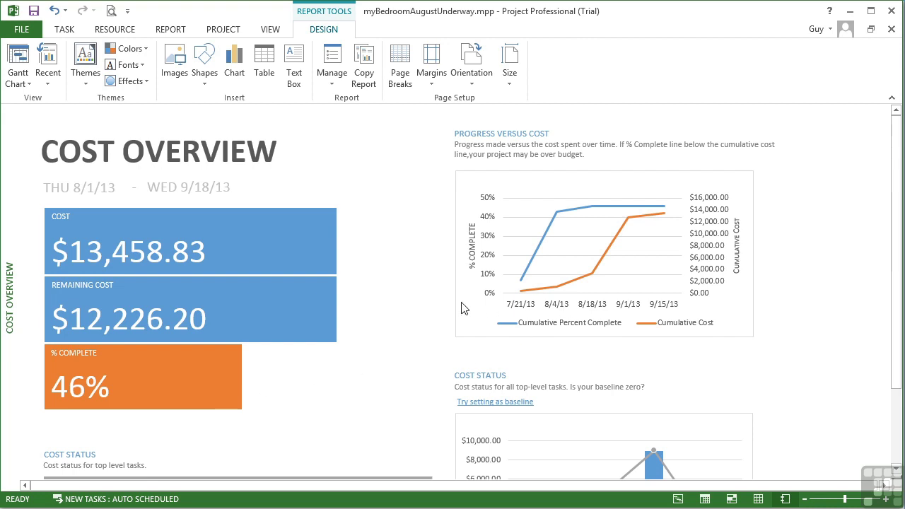
scroll(448, 290, down, 1)
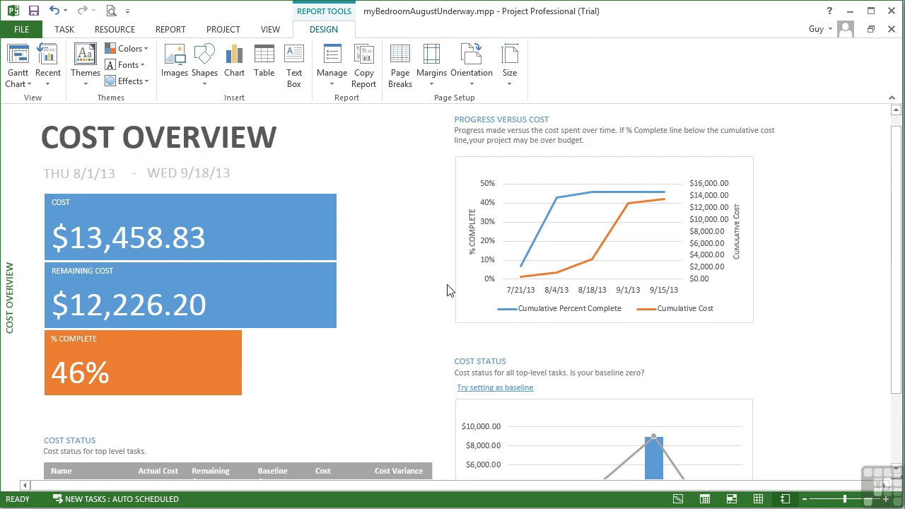
scroll(449, 289, down, 5)
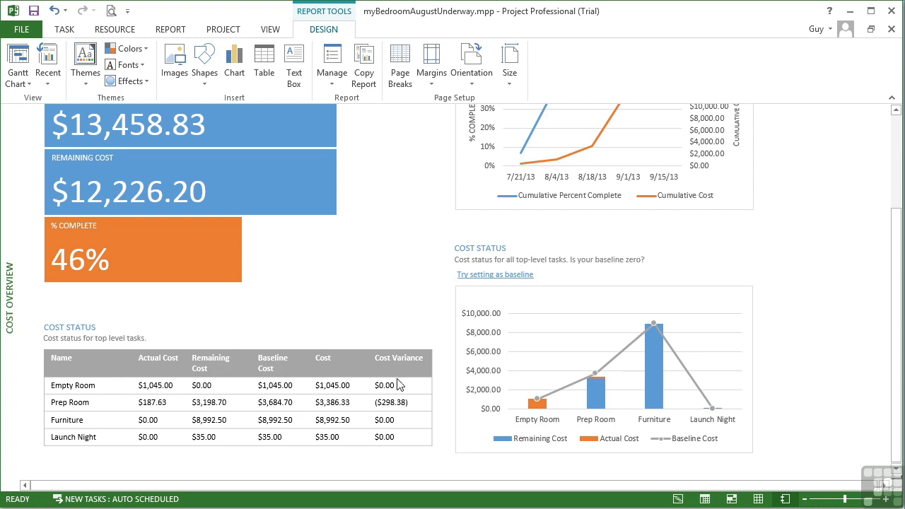
scroll(398, 385, up, 1)
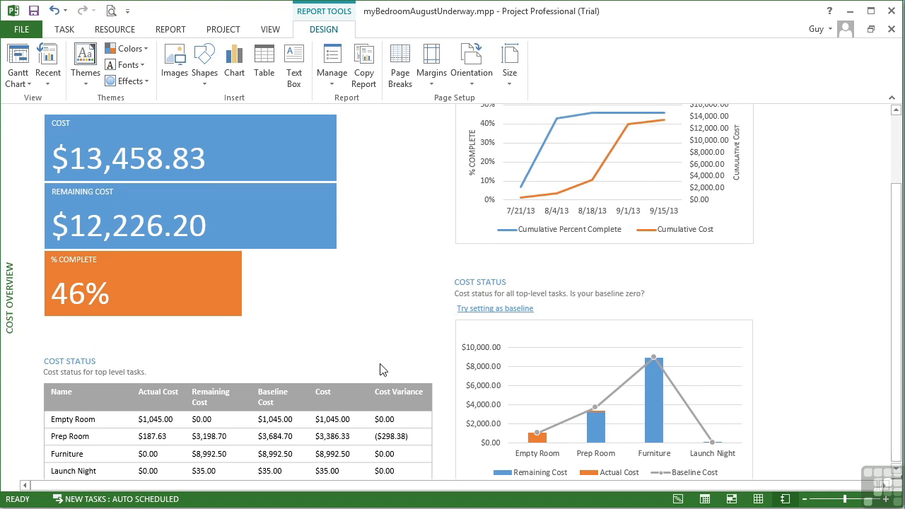
click(154, 31)
Switch to the Project Overview dashboard showing 46% complete and per-phase completion.
click(104, 68)
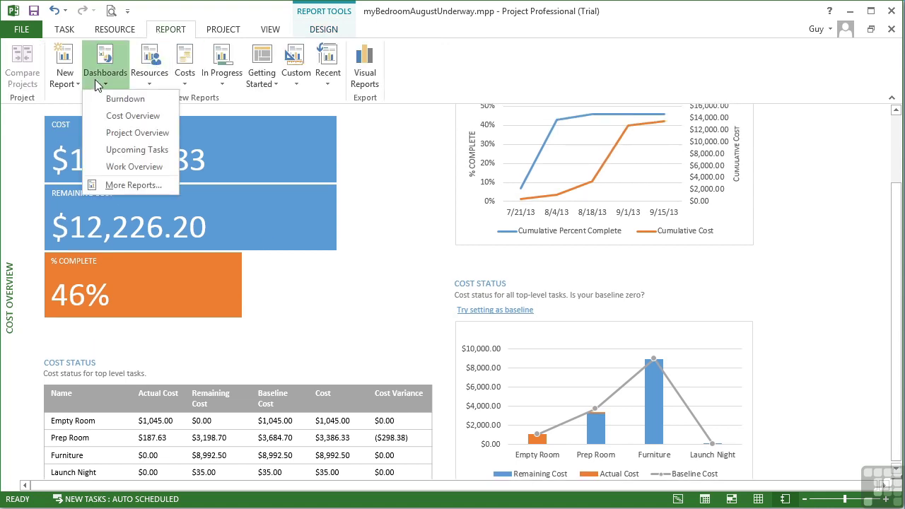
click(130, 135)
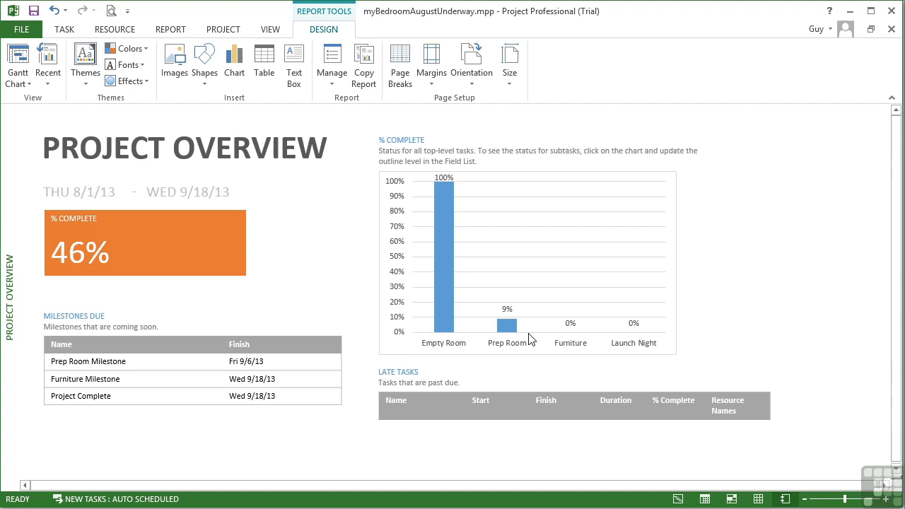
Open the Upcoming Tasks dashboard report.
click(177, 29)
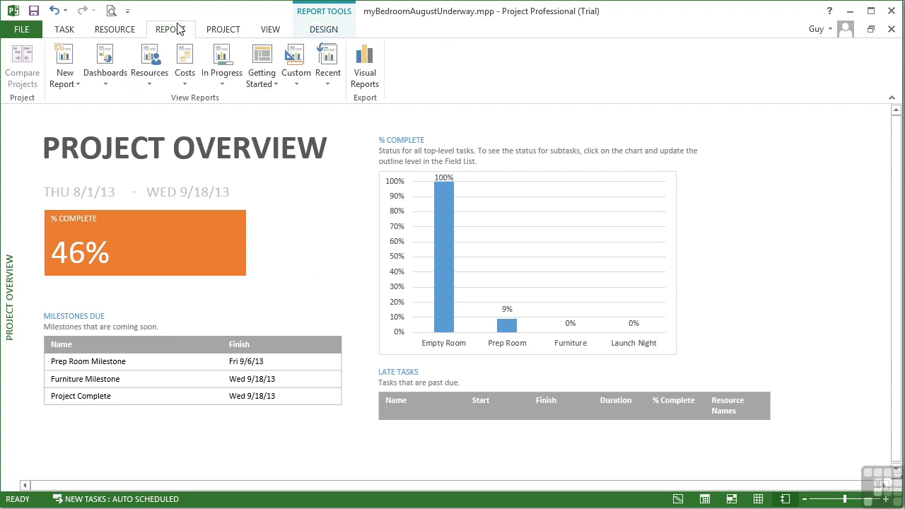
click(104, 84)
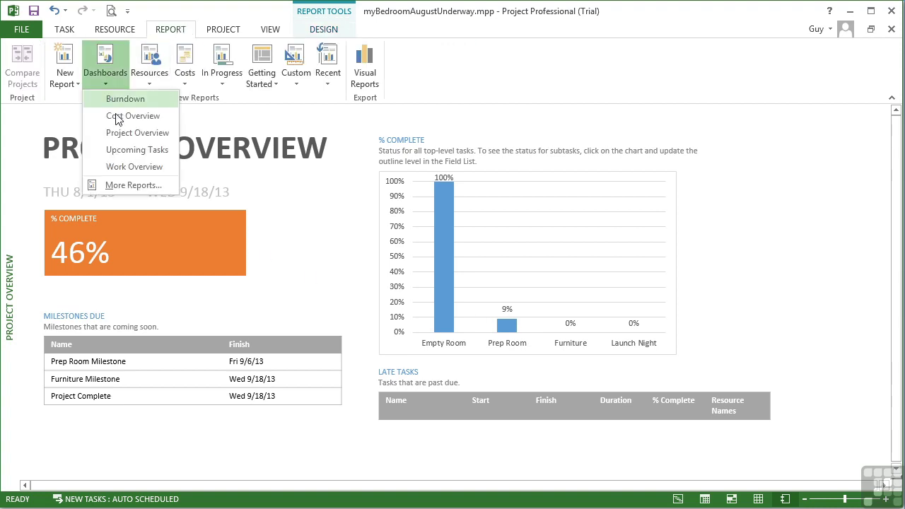
click(135, 151)
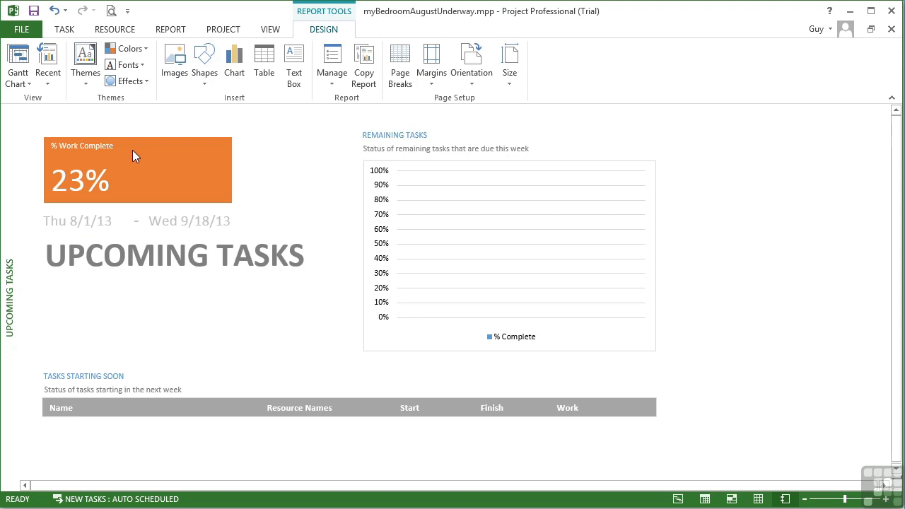
Switch to the Work Overview dashboard and scroll through its 23% work-complete charts.
click(158, 29)
click(107, 85)
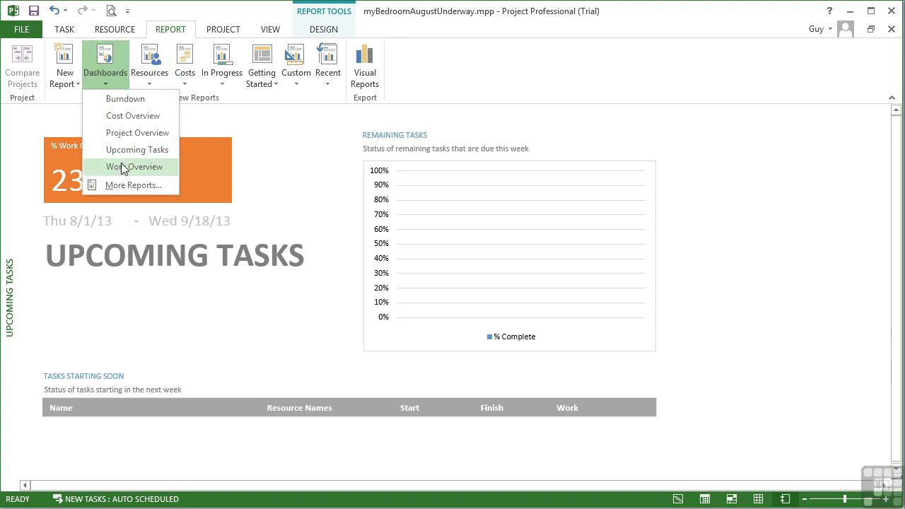
click(123, 167)
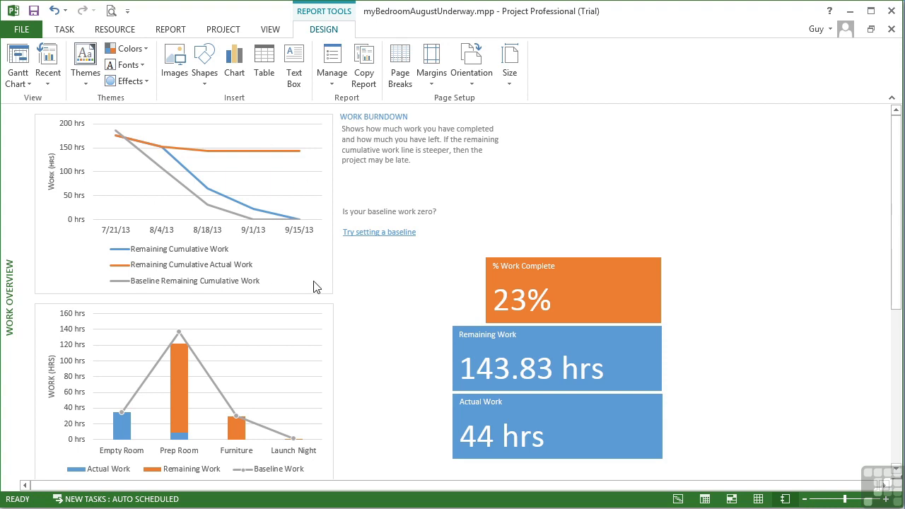
scroll(339, 329, down, 3)
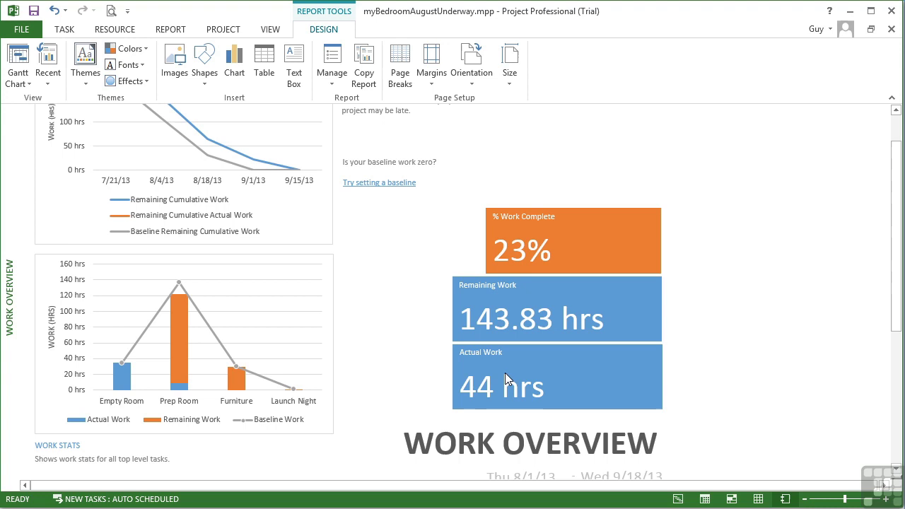
scroll(506, 378, up, 1)
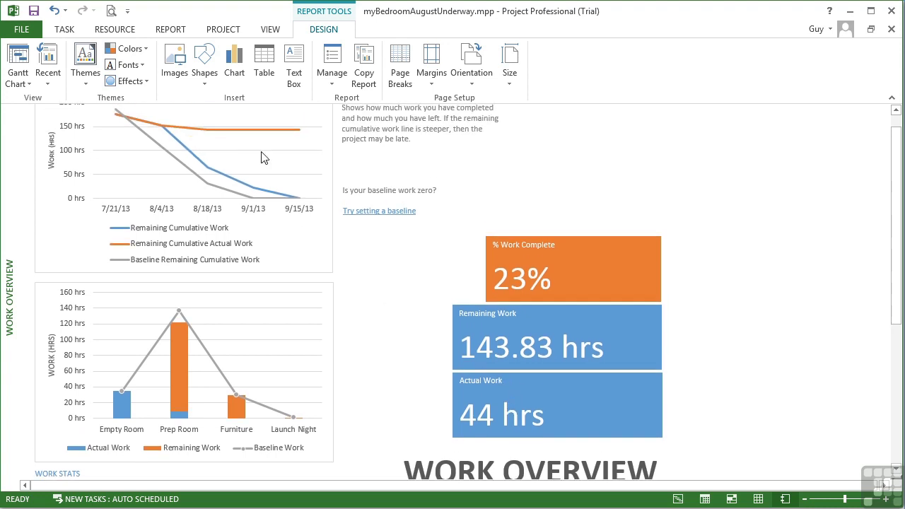
Open the Resource Overview report showing Decorator about 21% and ME about 37% complete.
click(180, 35)
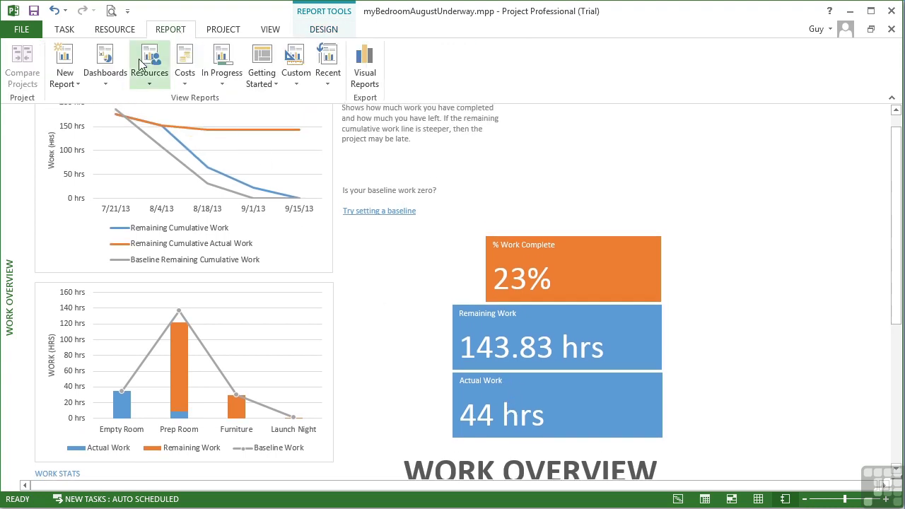
click(111, 79)
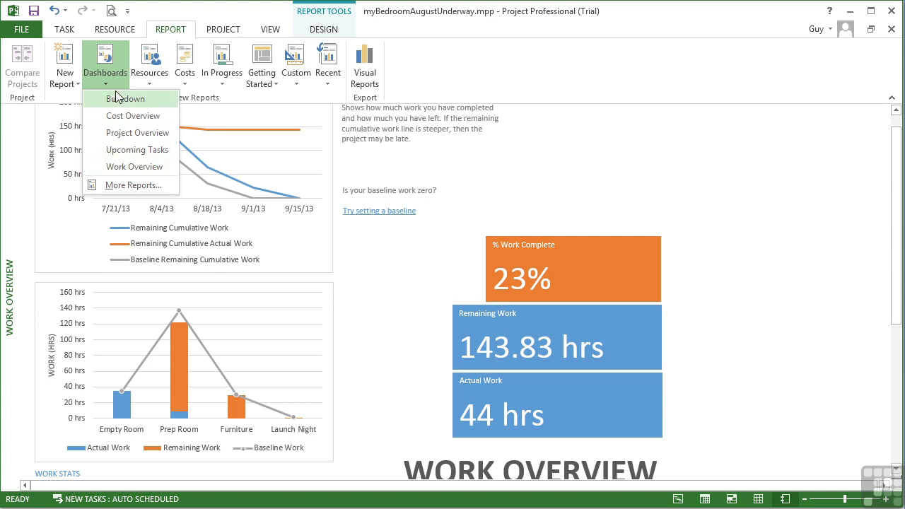
click(151, 88)
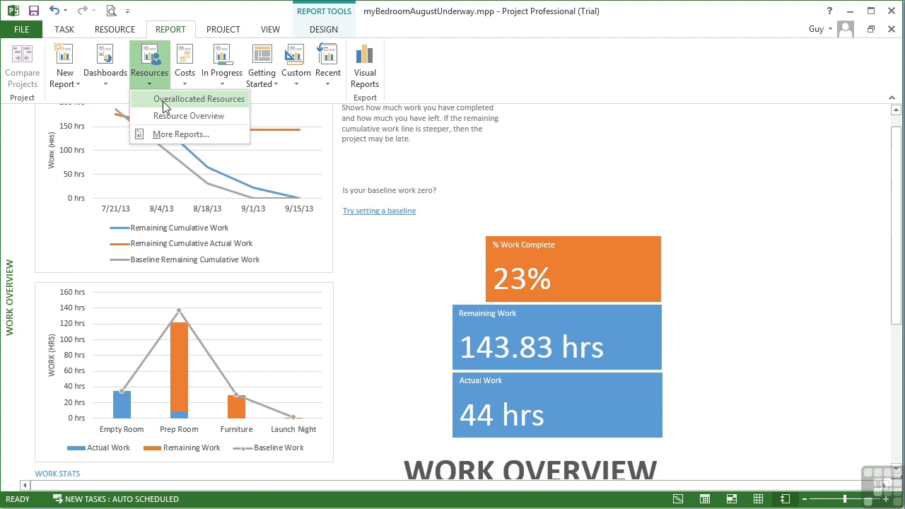
click(168, 119)
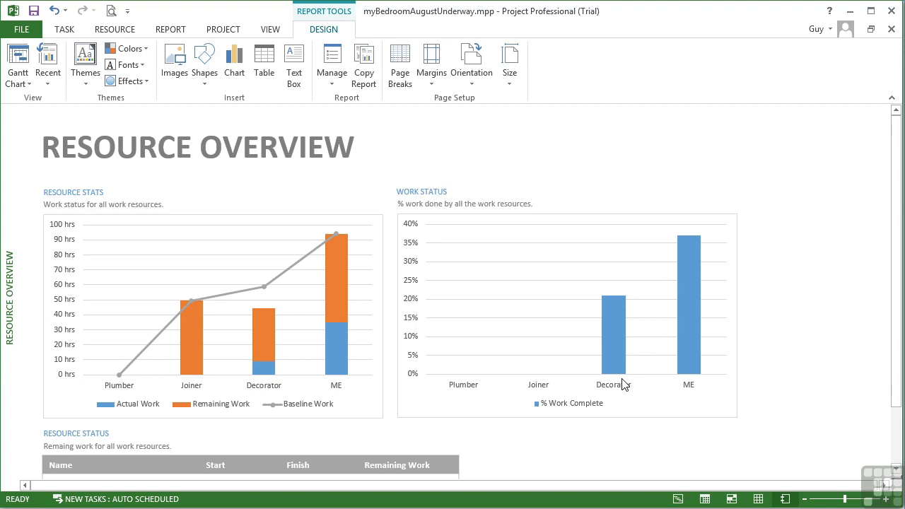
click(167, 29)
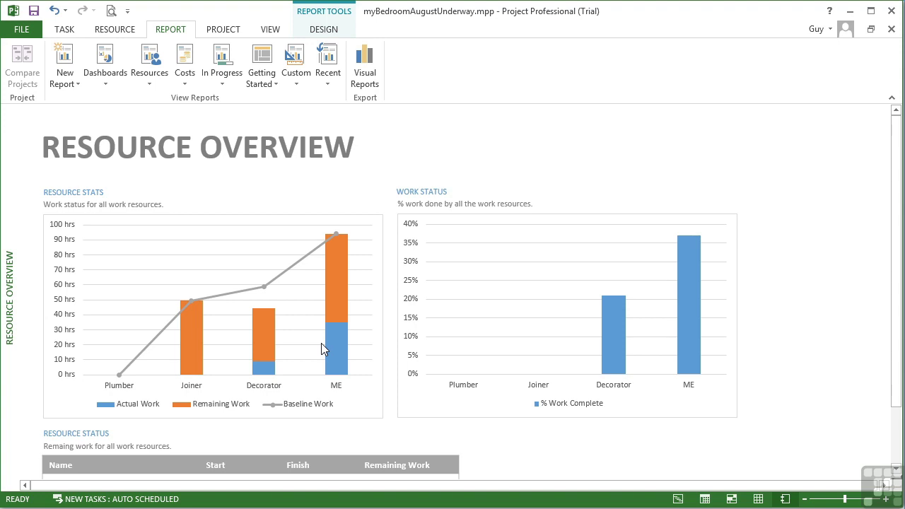
Display the In Progress Critical Tasks report and scroll through its 0%-complete task table.
click(223, 85)
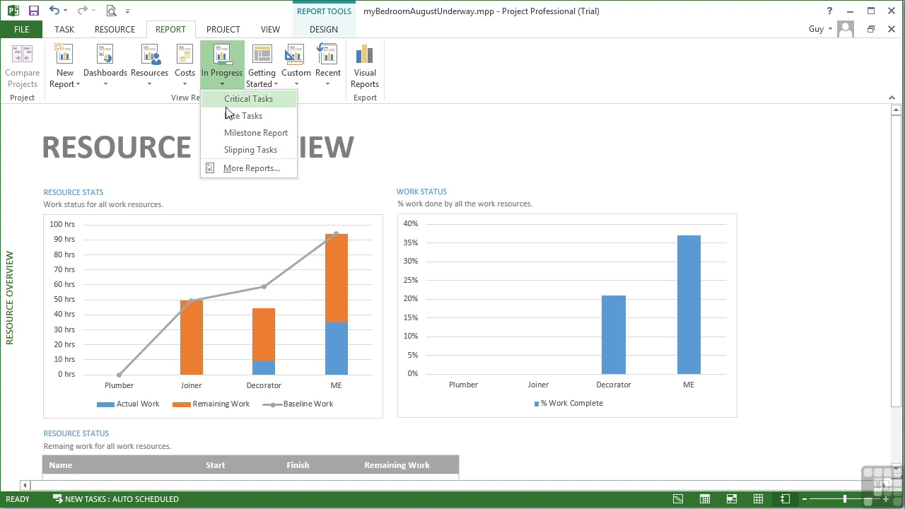
click(265, 99)
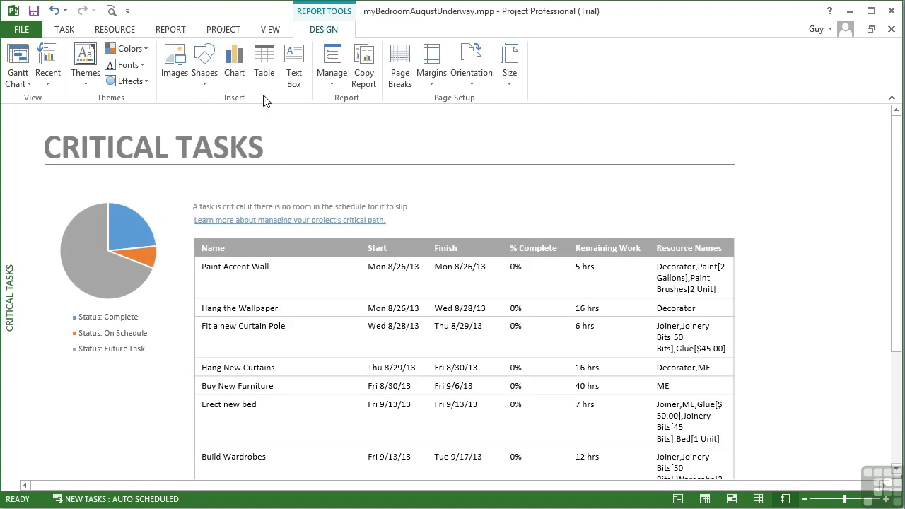
scroll(293, 279, down, 1)
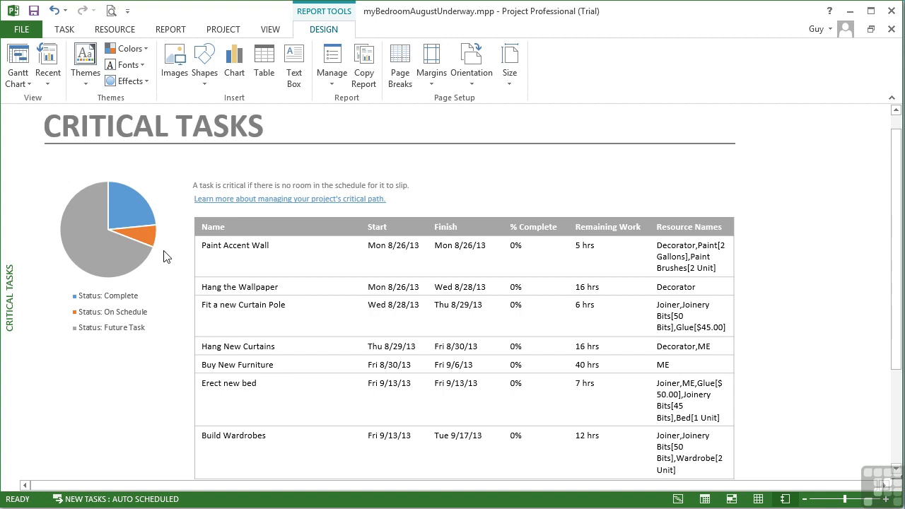
click(171, 29)
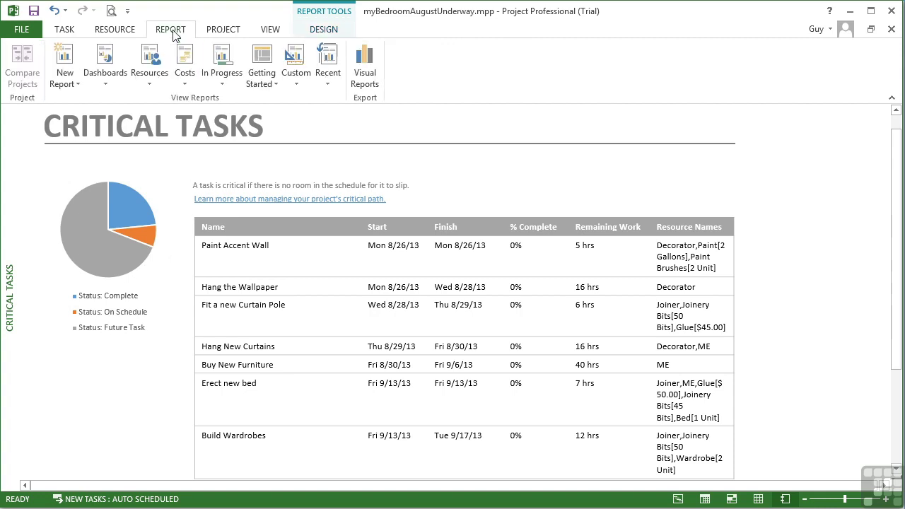
click(232, 80)
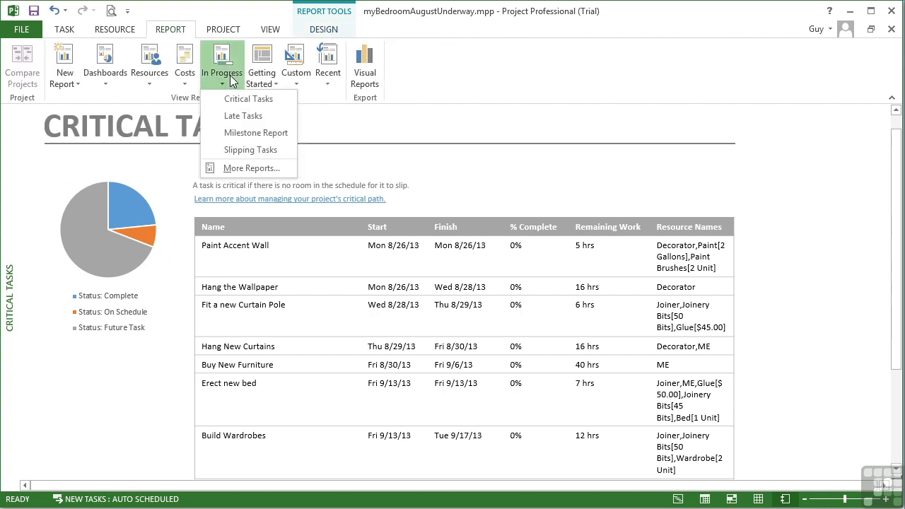
Show the Milestone Report, listing Empty Room Milestone completed on Fri 8/16/13.
click(243, 129)
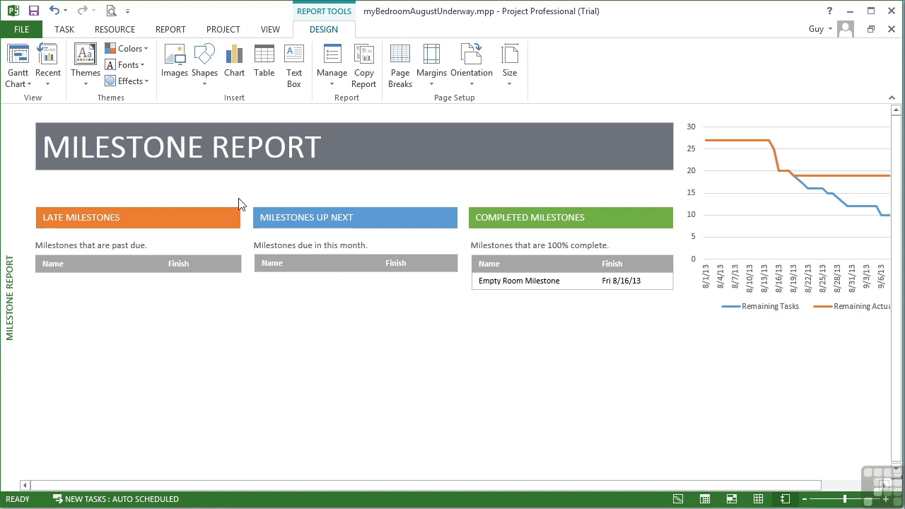
click(170, 32)
click(275, 85)
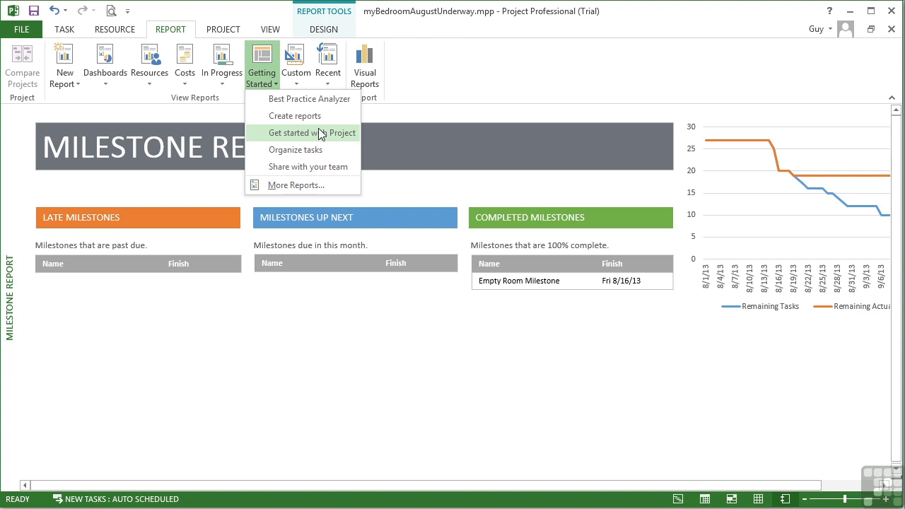
Browse the Custom, Recent, New Report, Dashboards and Resources lists, ending in the More Reports dialog.
click(297, 85)
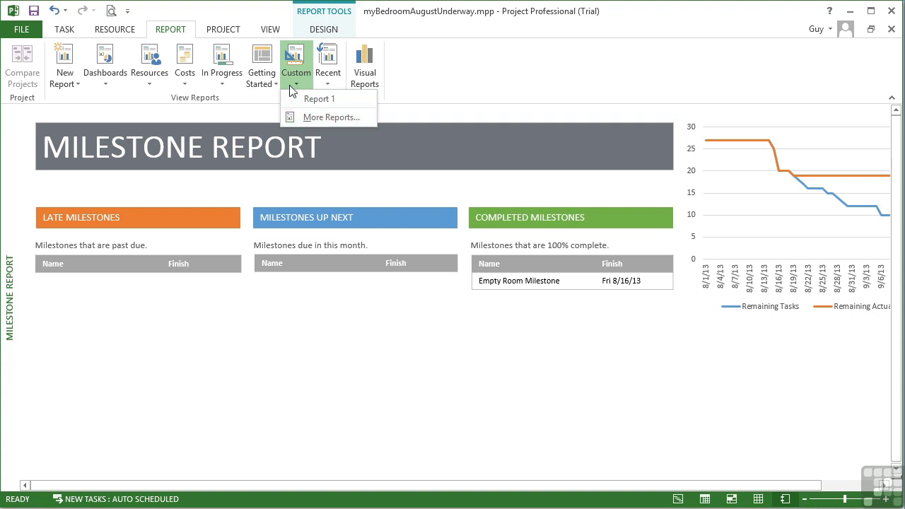
click(329, 82)
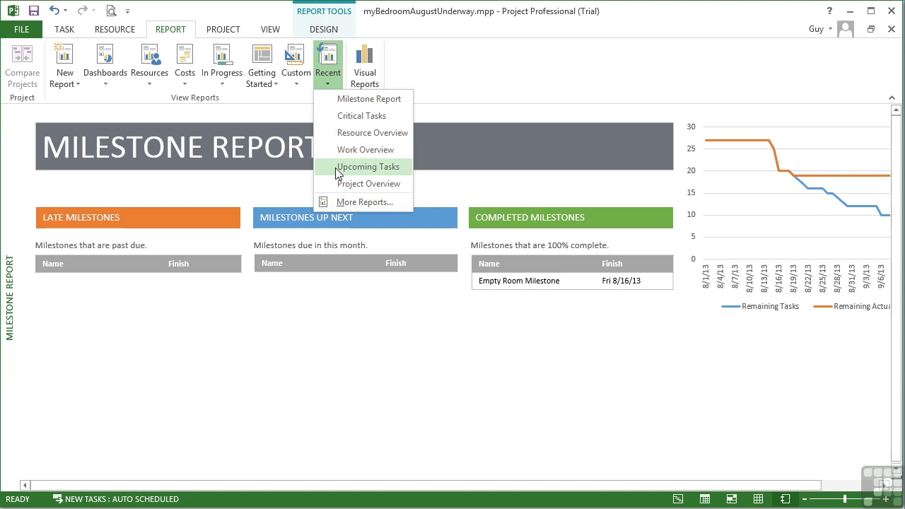
click(295, 71)
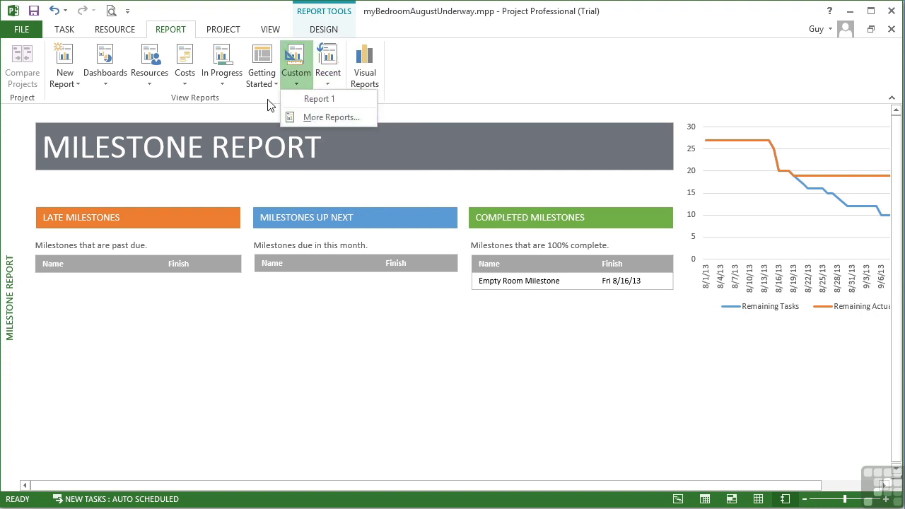
click(74, 90)
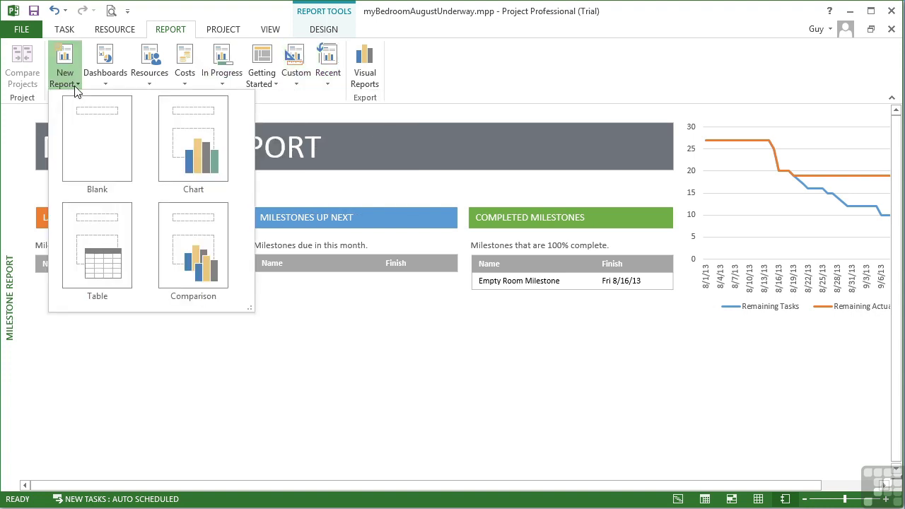
click(113, 80)
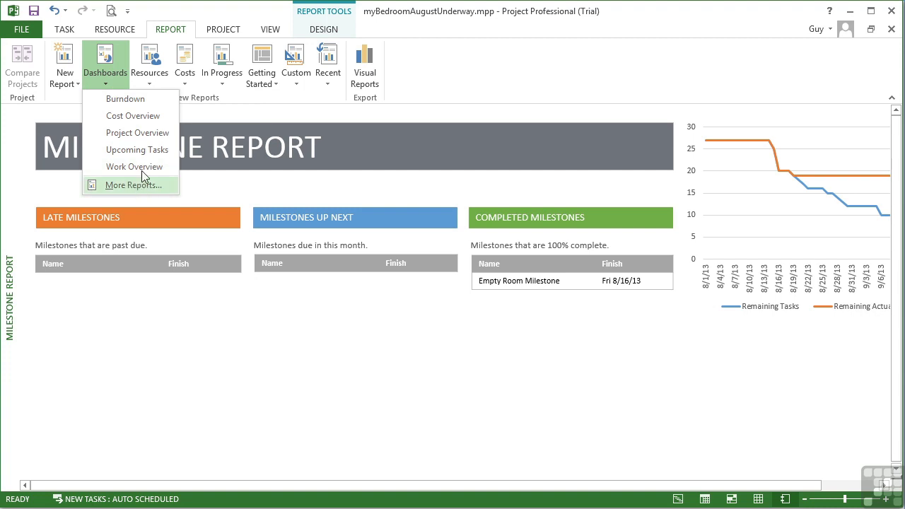
click(149, 74)
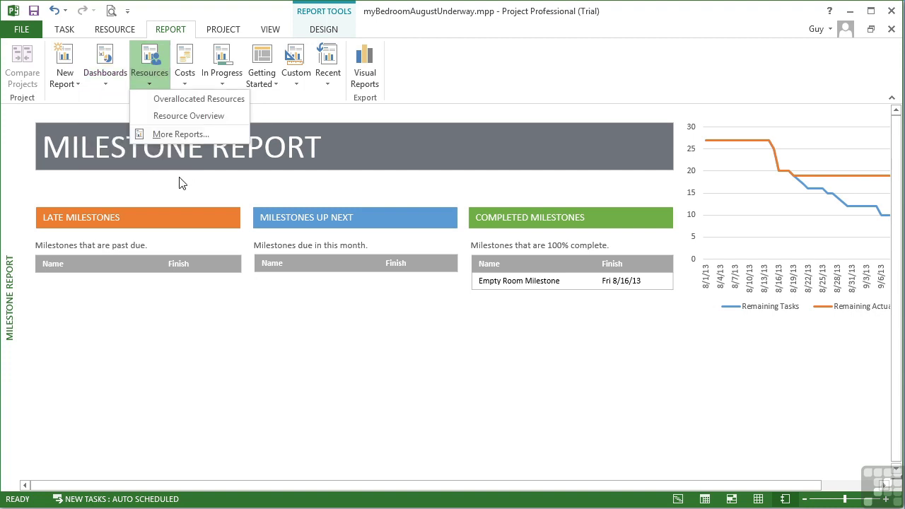
click(183, 134)
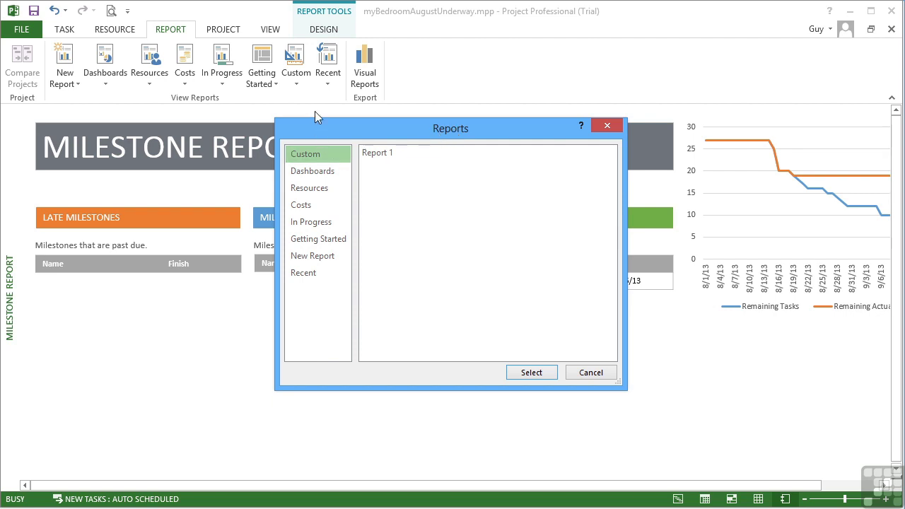
Look through every category in the Reports dialog, from Dashboards to Recent.
click(312, 174)
click(313, 191)
click(315, 206)
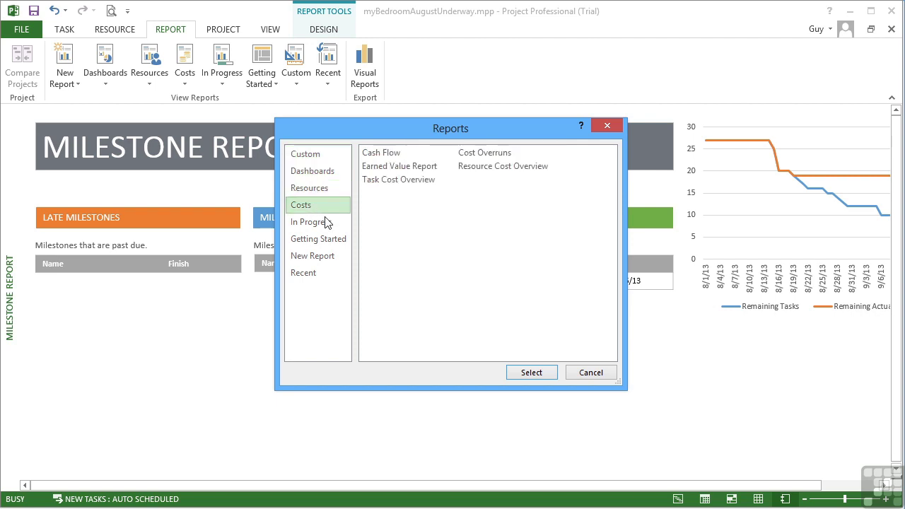
click(318, 222)
click(327, 241)
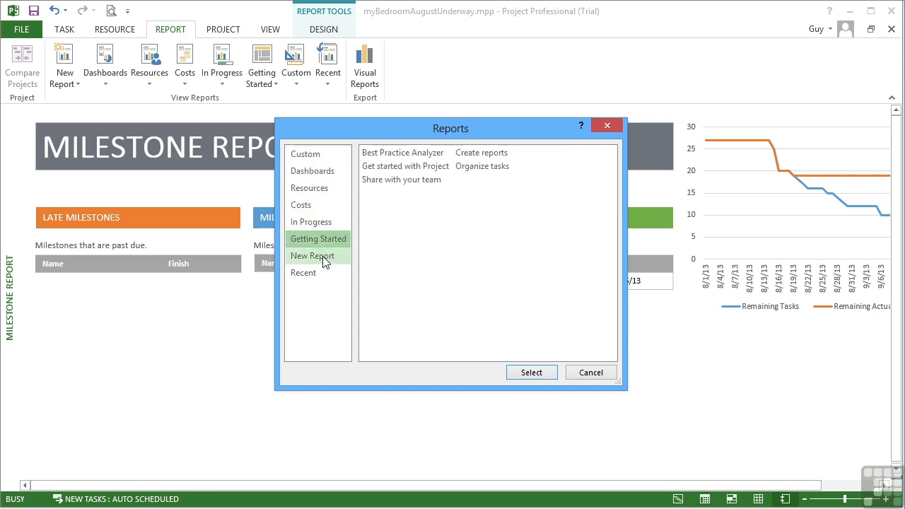
click(324, 256)
click(327, 276)
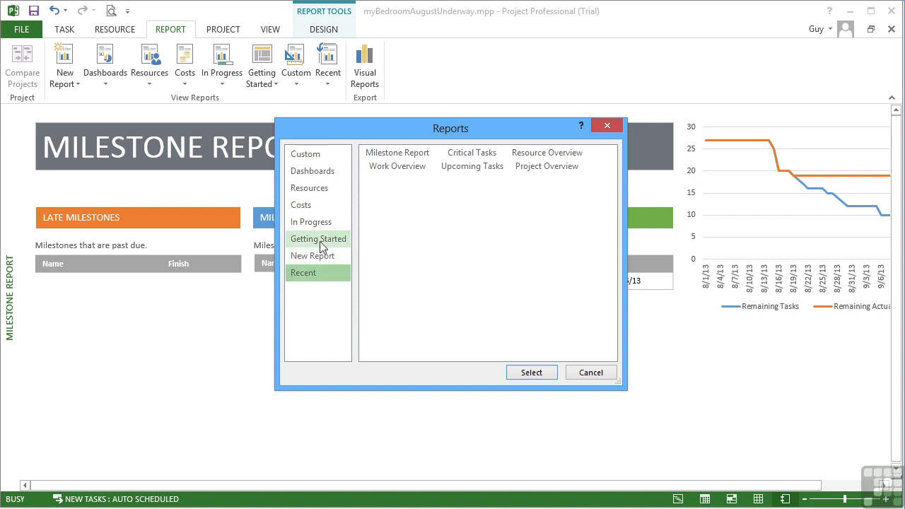
Open the Late Tasks report from the In Progress category.
click(317, 223)
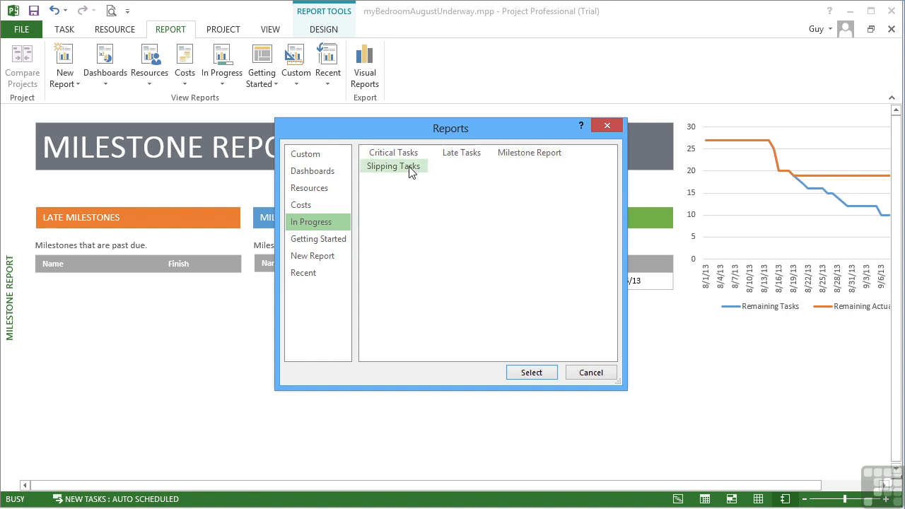
click(467, 154)
click(532, 372)
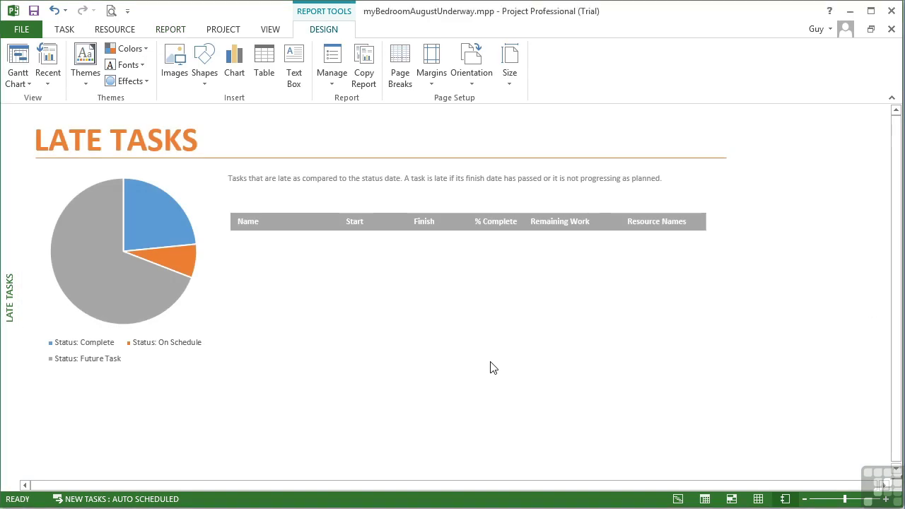
Open the Reports dialog via In Progress > More Reports over the Late Tasks report.
click(172, 31)
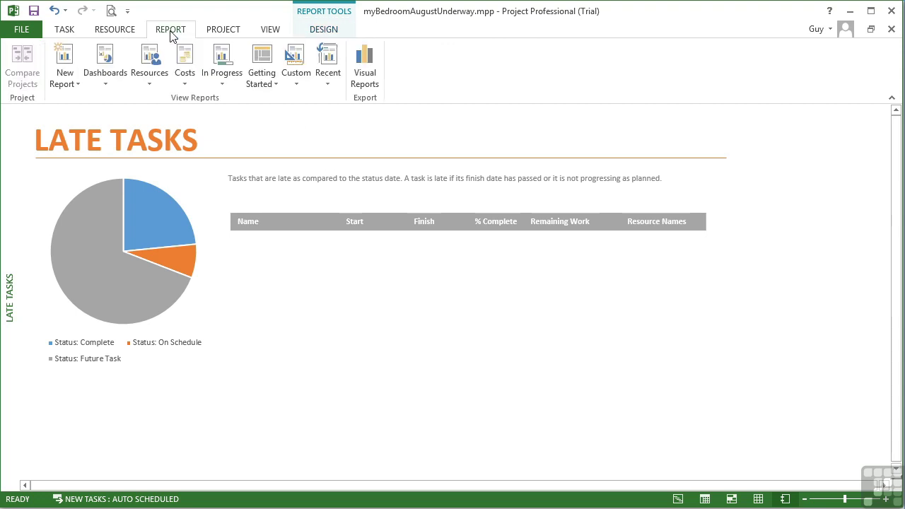
click(226, 82)
click(247, 167)
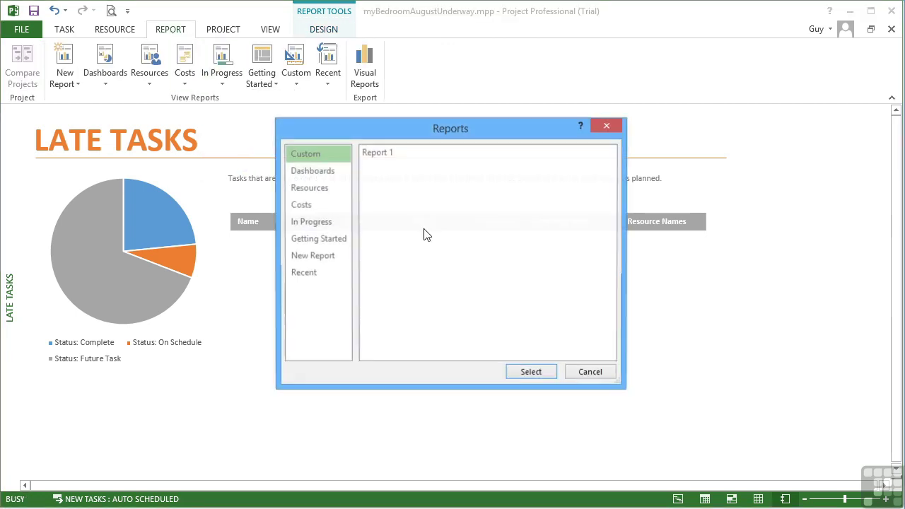